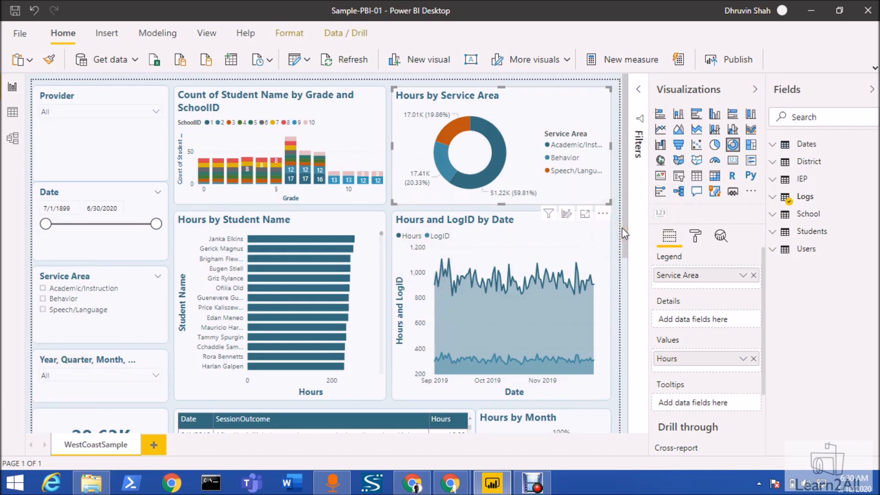
scroll(623, 227, "down", 6)
scroll(623, 227, "up", 6)
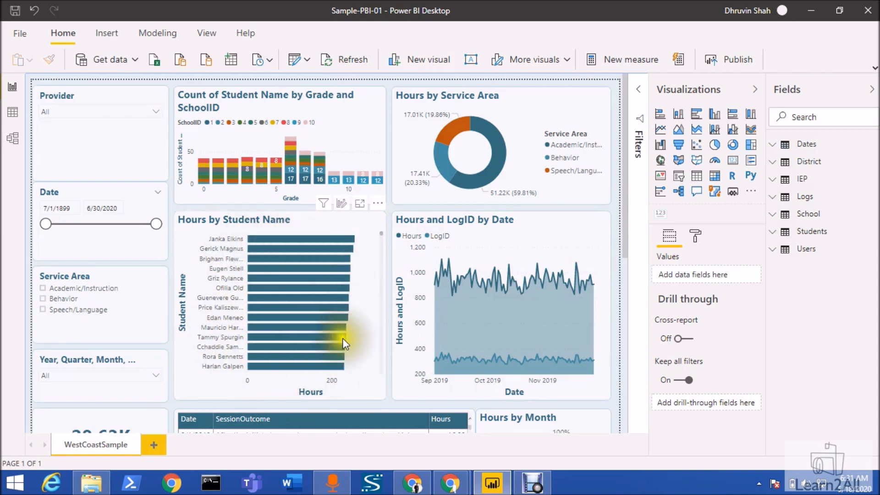
mouse_move(326, 257)
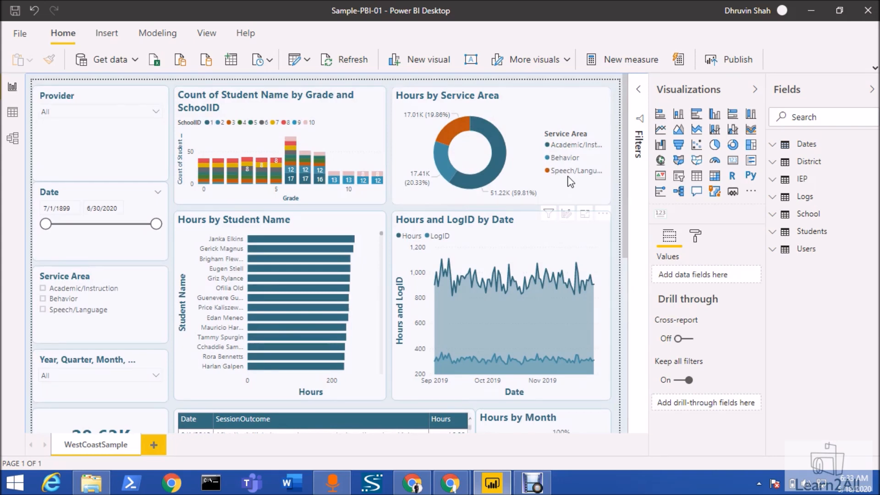
Step: Check in the global options' preview features whether Personalize visuals is enabled
left_click(23, 36)
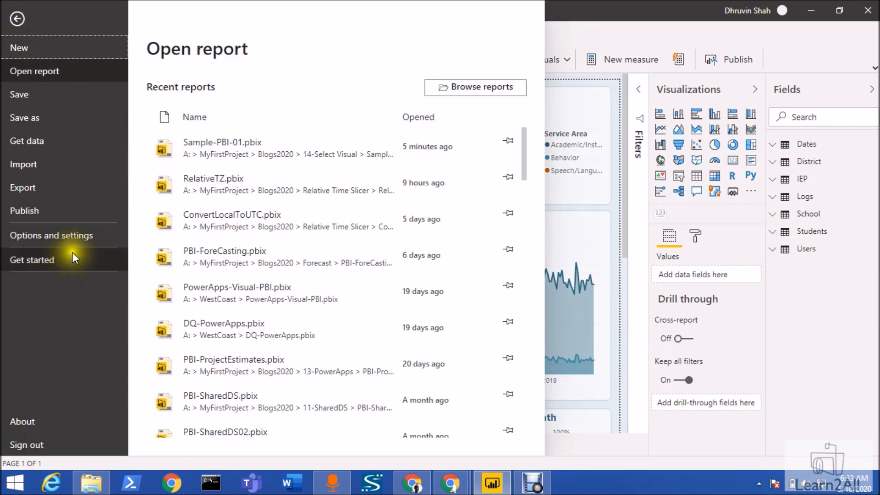
left_click(78, 239)
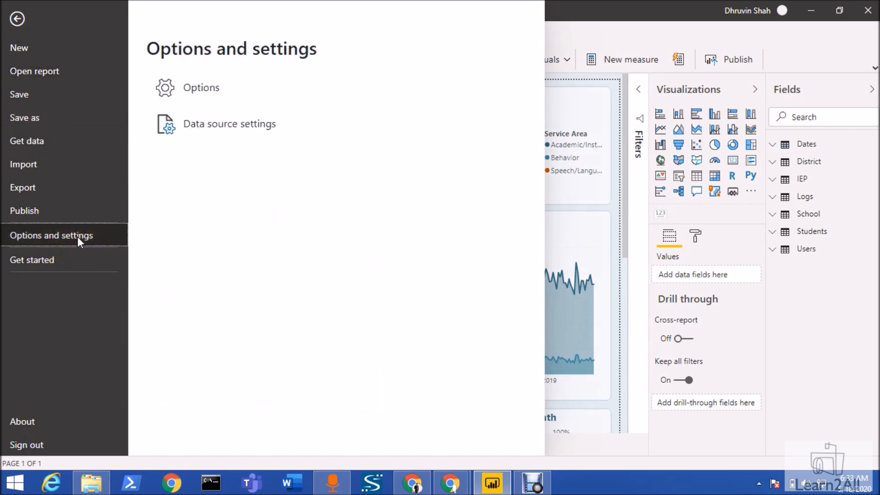
left_click(224, 79)
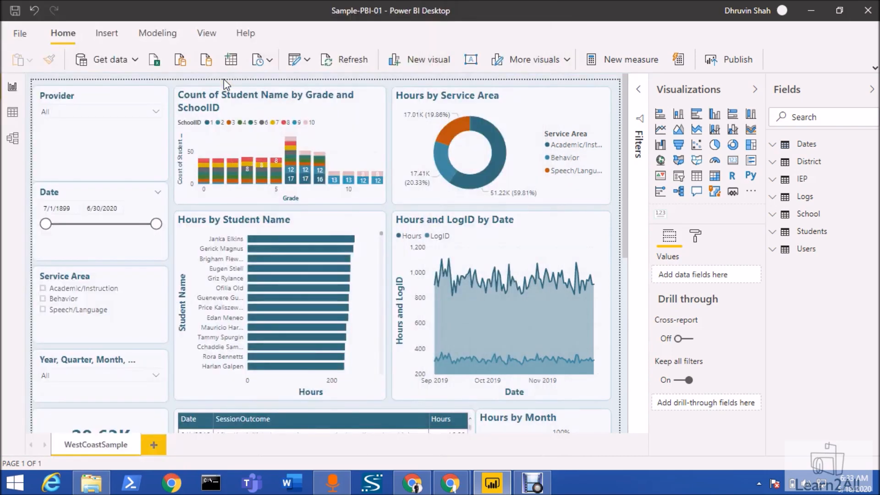
left_click(293, 274)
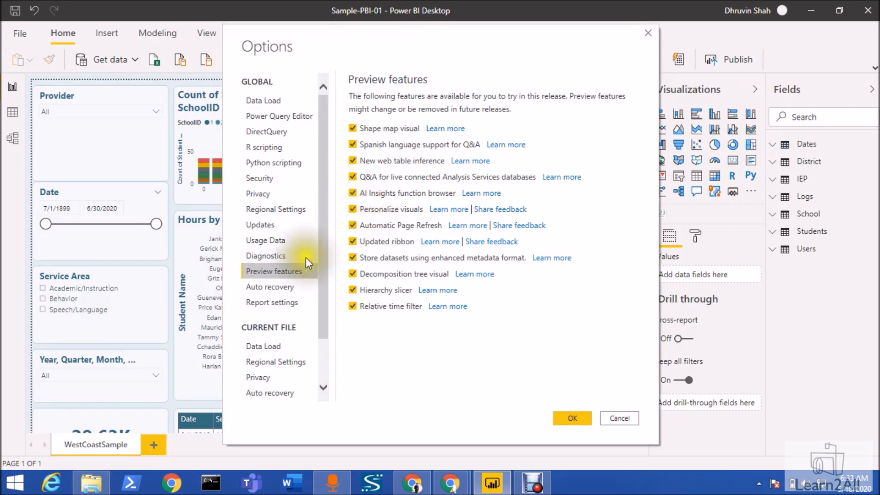
Step: Check the current file's report settings for the option allowing readers to personalize visuals, then close the options without saving
scroll(293, 353, "down", 1)
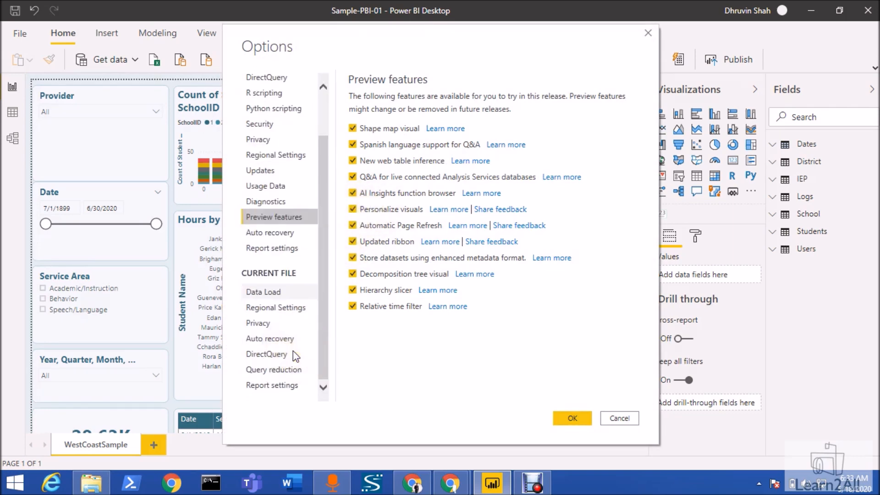
left_click(280, 386)
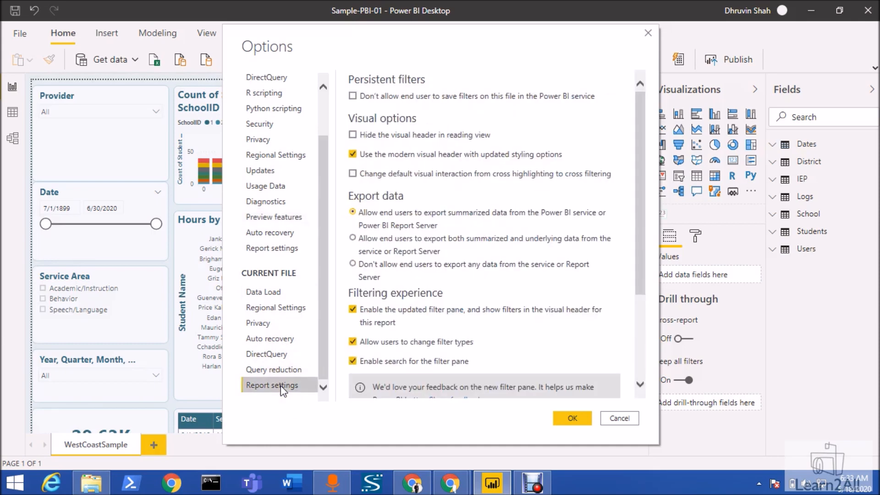
scroll(488, 245, "down", 5)
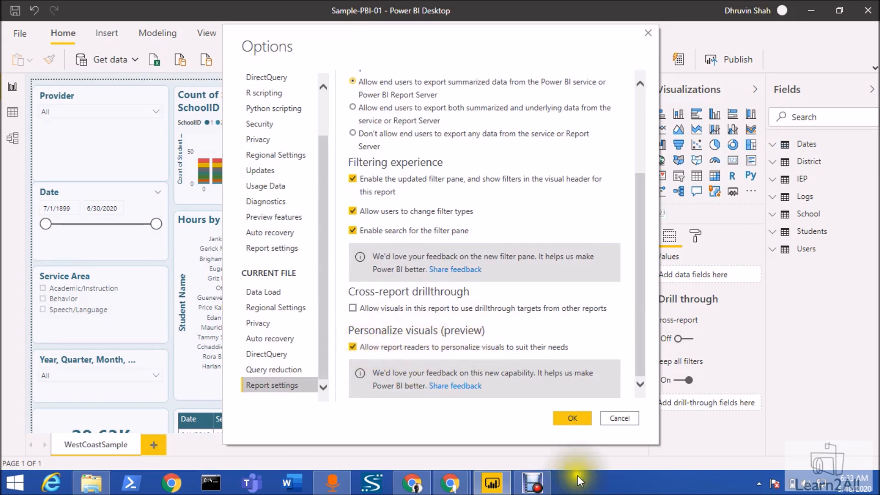
left_click(634, 420)
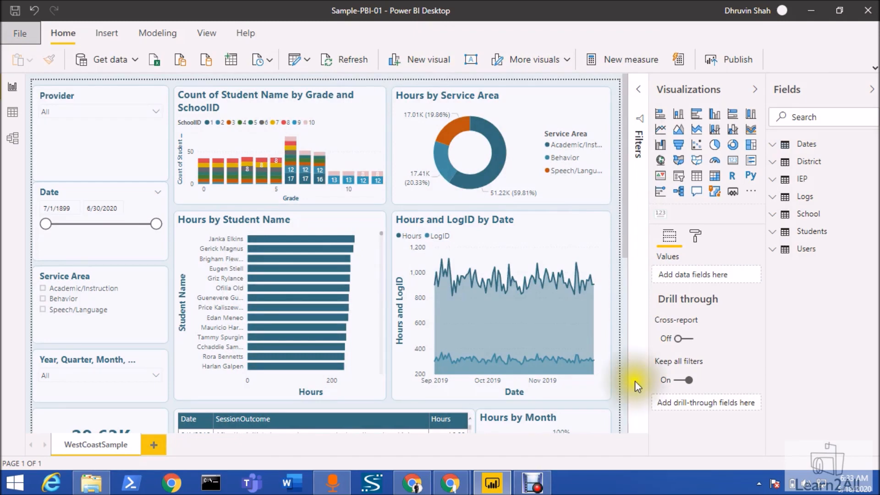
Step: Check the Personalize visual setting in the visual header formatting of the student count by grade chart, then collapse the visualization settings
left_click(316, 101)
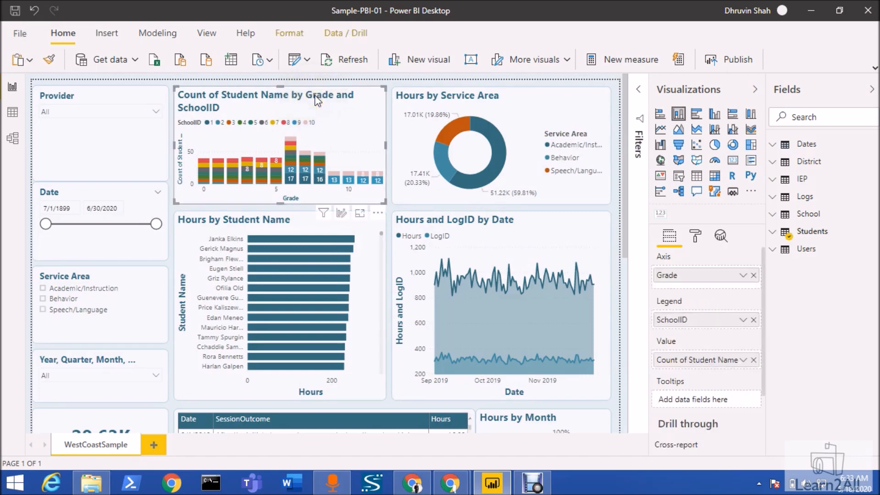
left_click(697, 239)
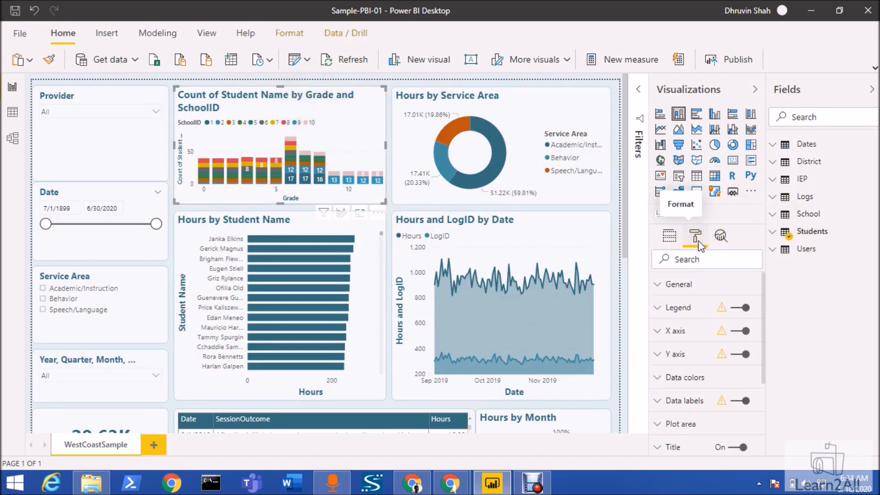
scroll(715, 436, "down", 3)
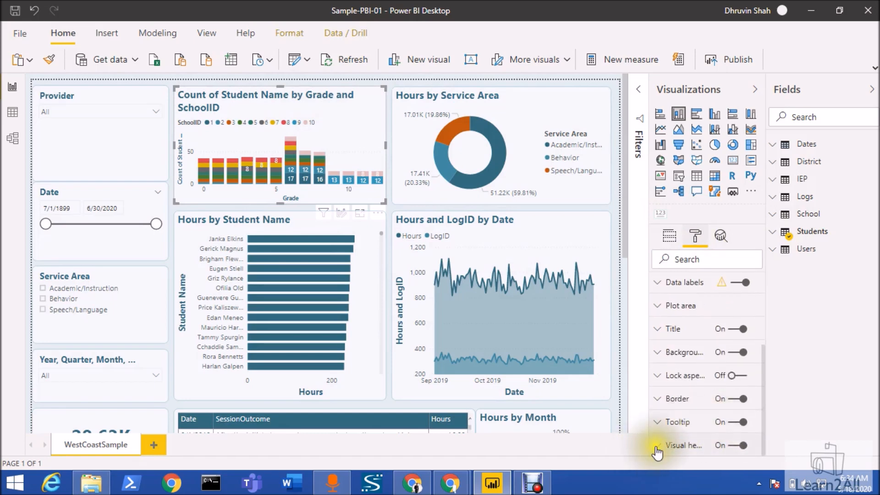
left_click(679, 445)
scroll(700, 397, "down", 10)
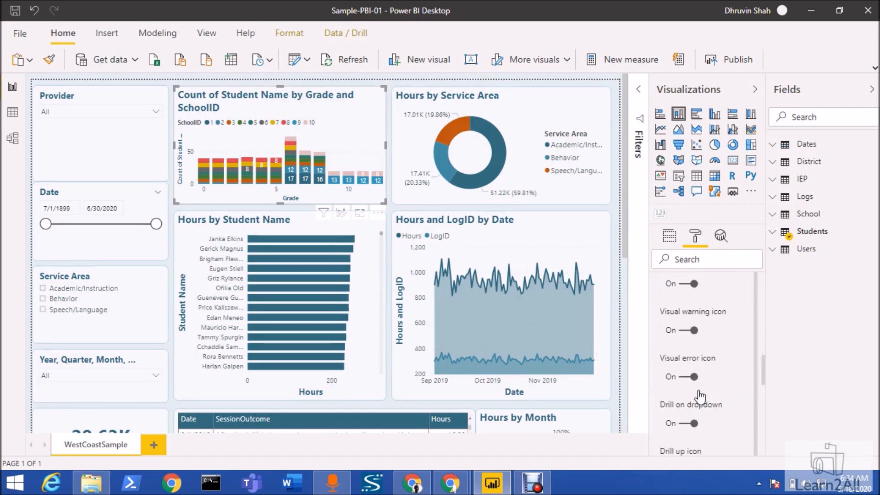
scroll(700, 397, "down", 7)
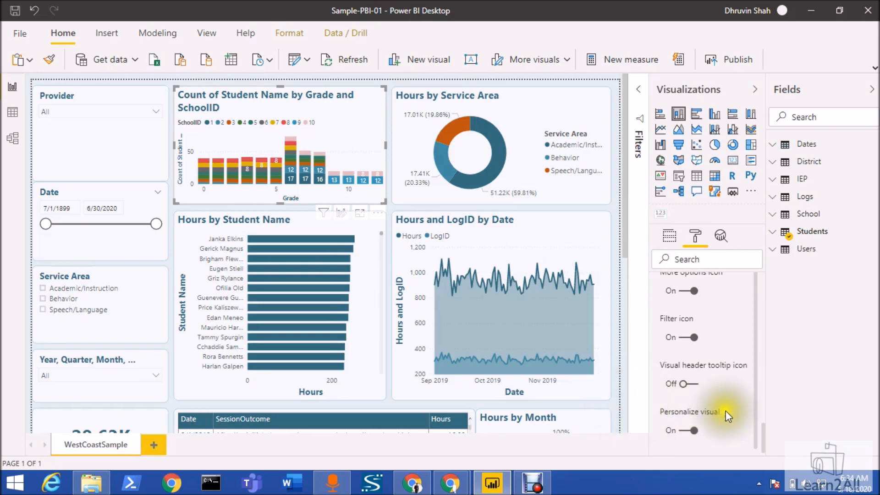
mouse_move(667, 411)
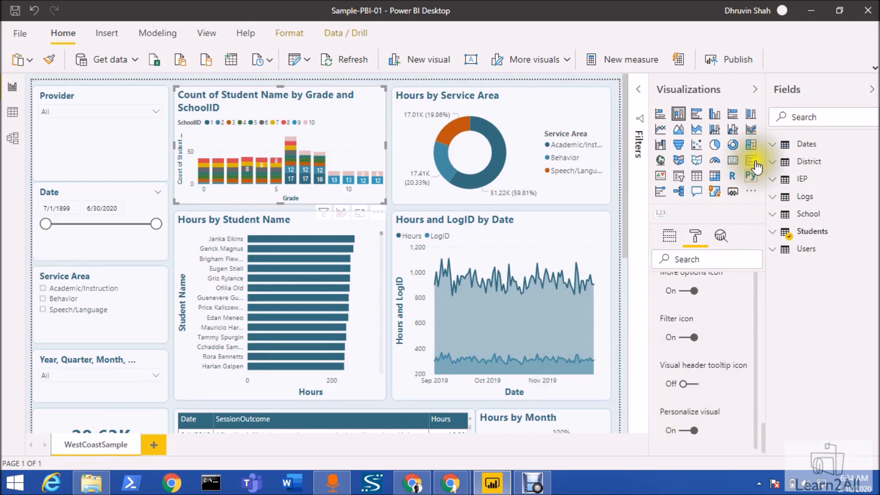
left_click(755, 91)
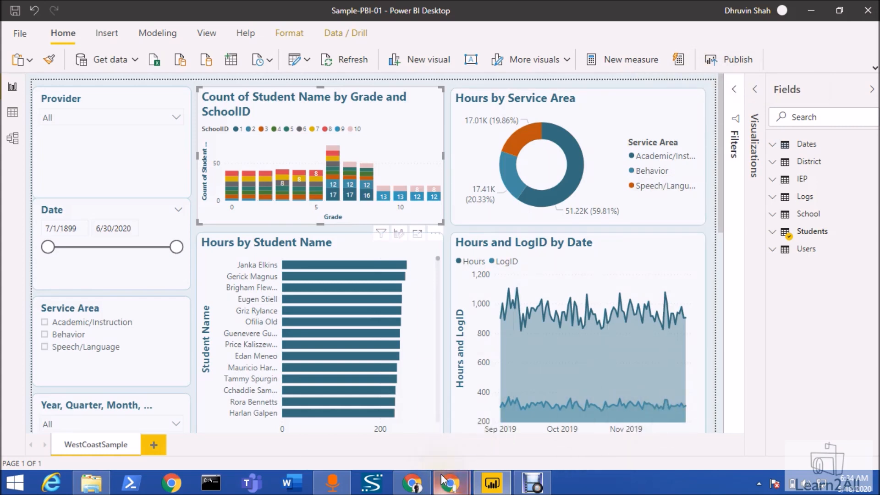
Step: Switch to the PwersonalizedView-POC workspace in the regular Chrome window and check which account is signed in
mouse_move(449, 483)
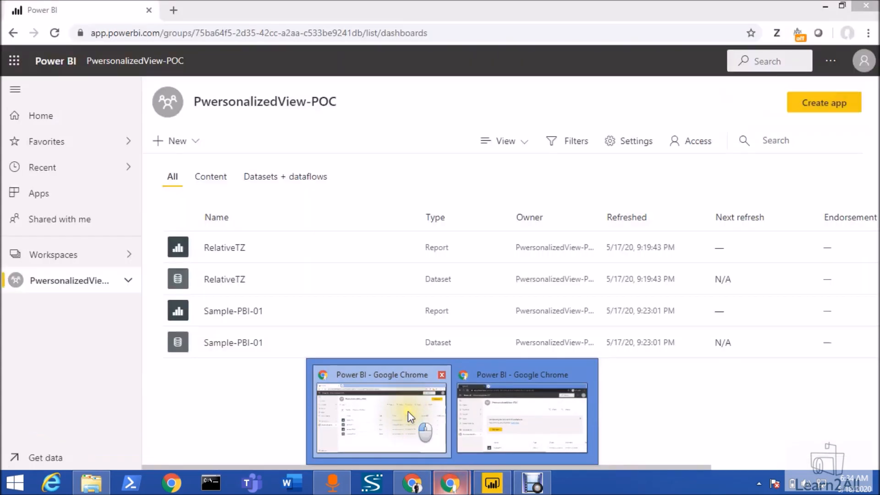
left_click(408, 411)
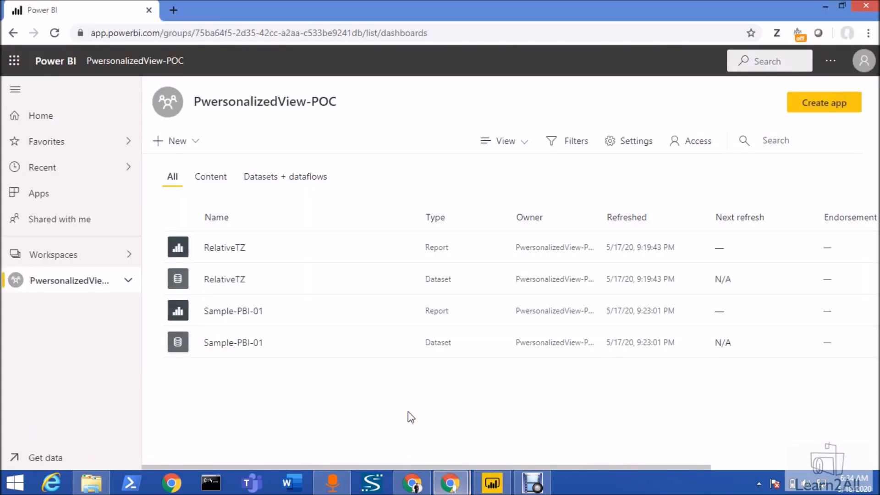
left_click(865, 61)
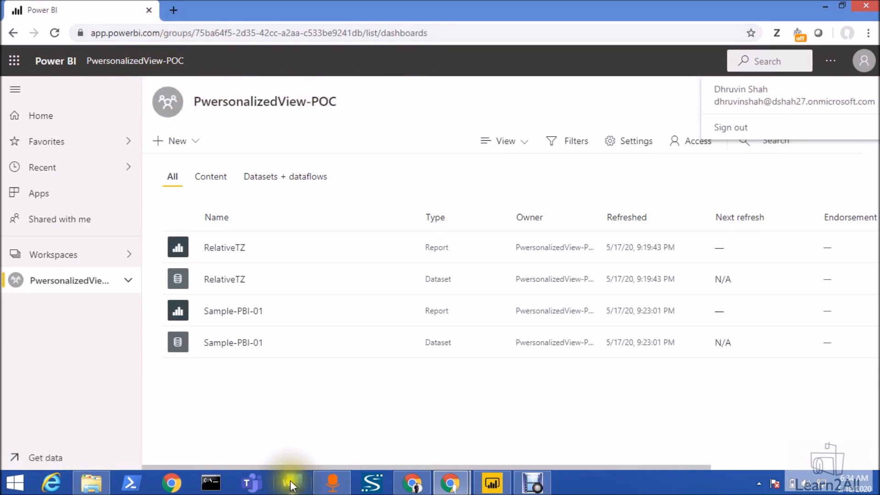
left_click(298, 445)
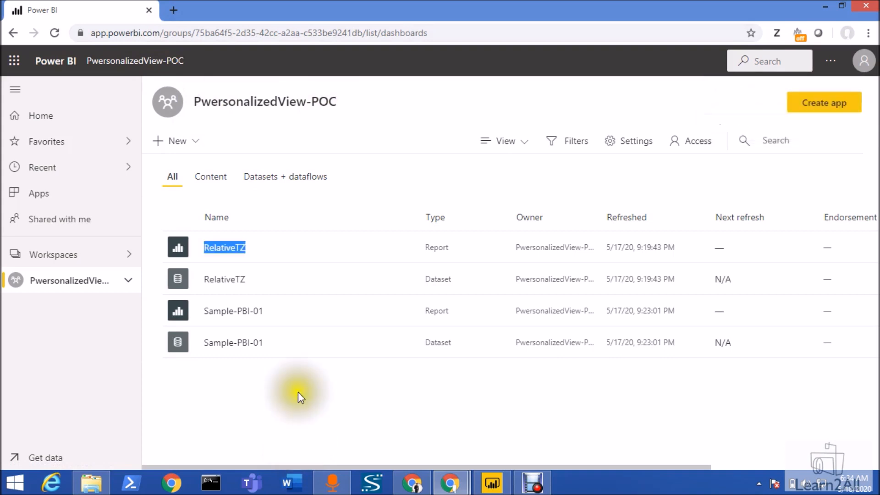
Step: Briefly view the Sample-PBI-01 report, then return to its workspace and review the users' access permissions
left_click(237, 314)
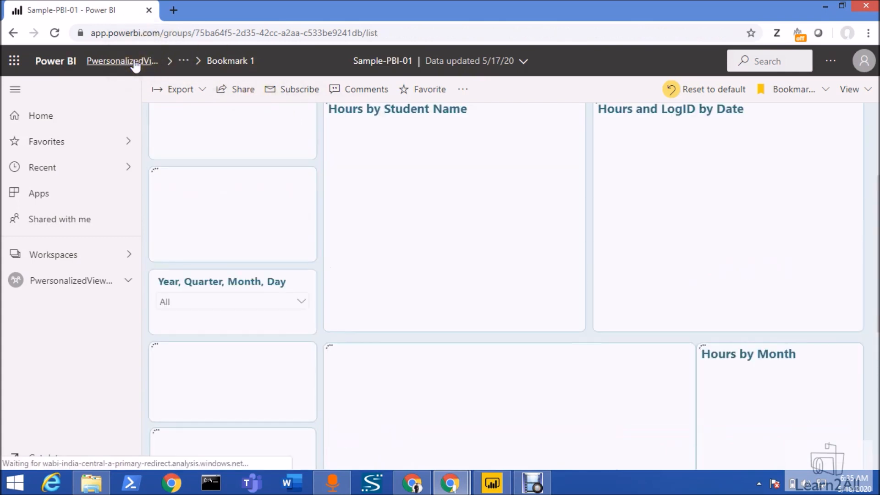
left_click(135, 61)
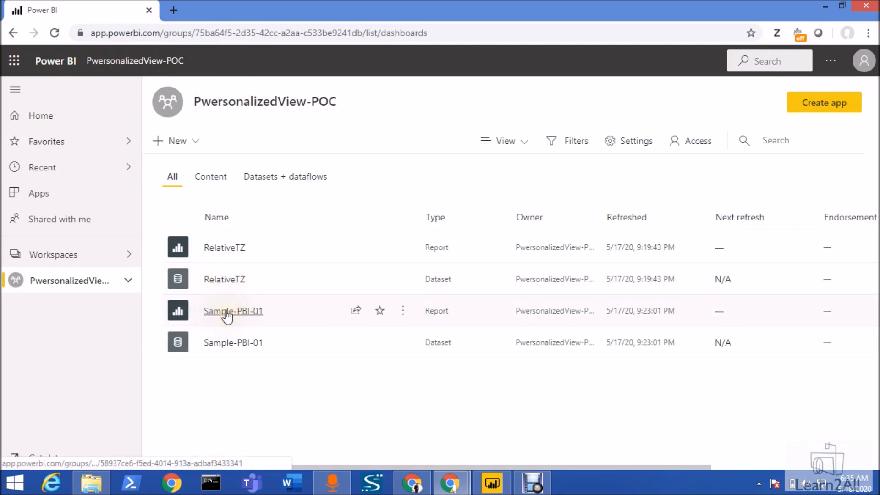
left_click(706, 141)
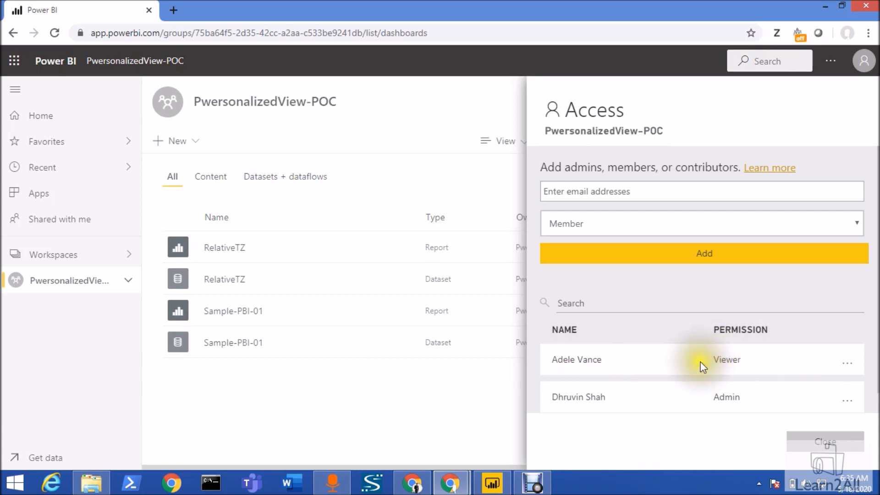
left_click(821, 443)
Step: Switch to the Incognito Chrome window, maximize it and open the Sample-PBI-01 report
mouse_move(452, 482)
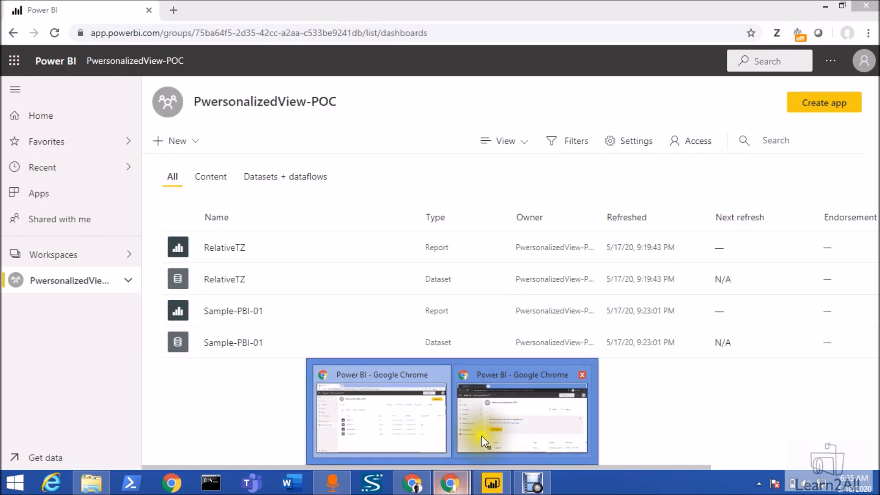
left_click(495, 403)
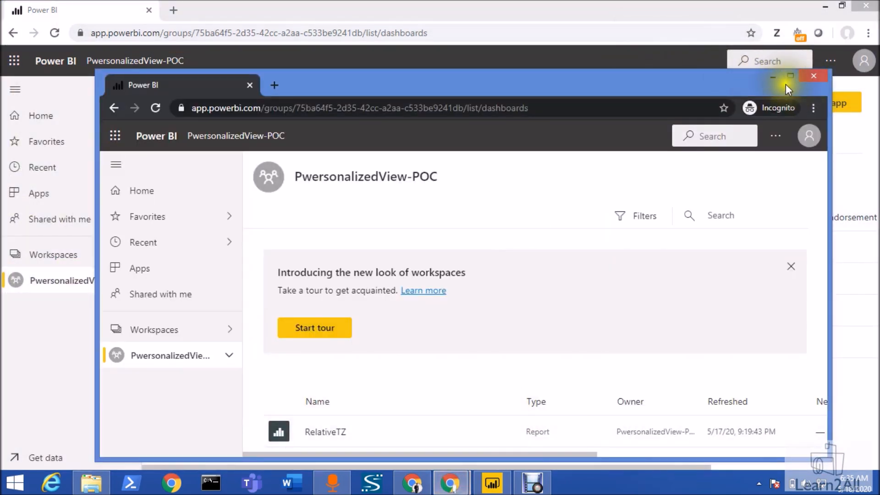
left_click(788, 75)
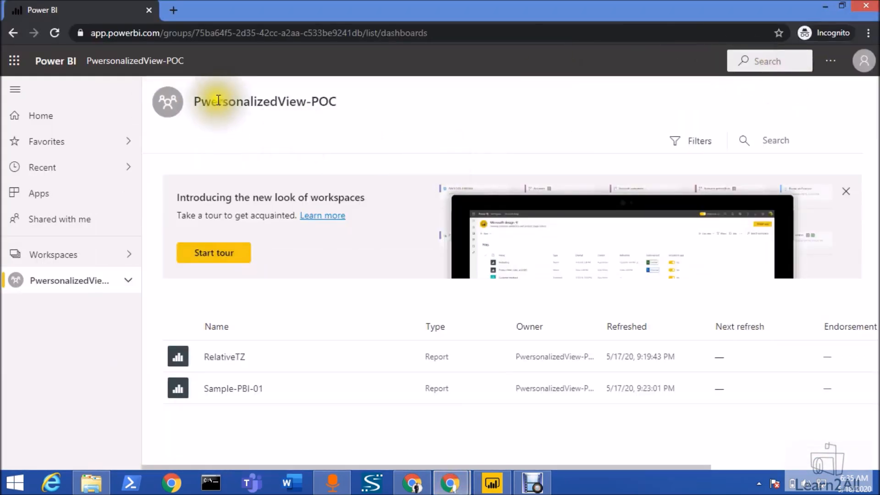
left_click(208, 393)
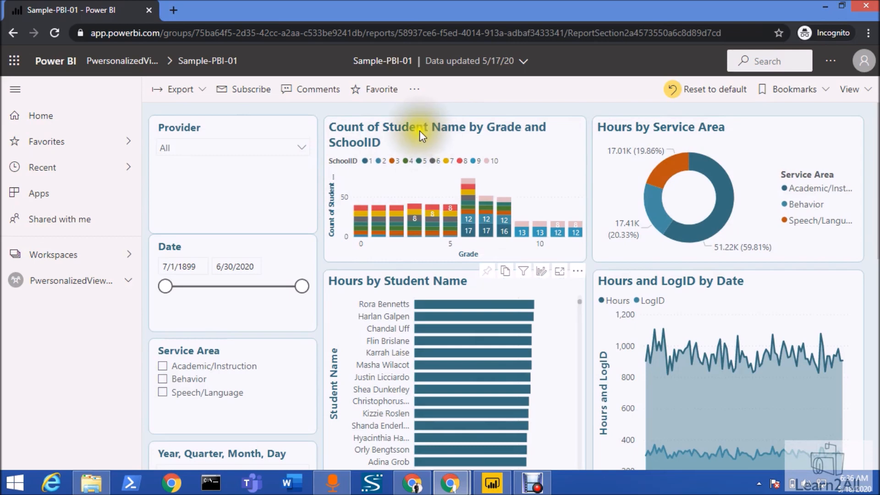
Step: Personalize the student count by grade and SchoolID visual by changing its visualization type to Line chart
left_click(541, 274)
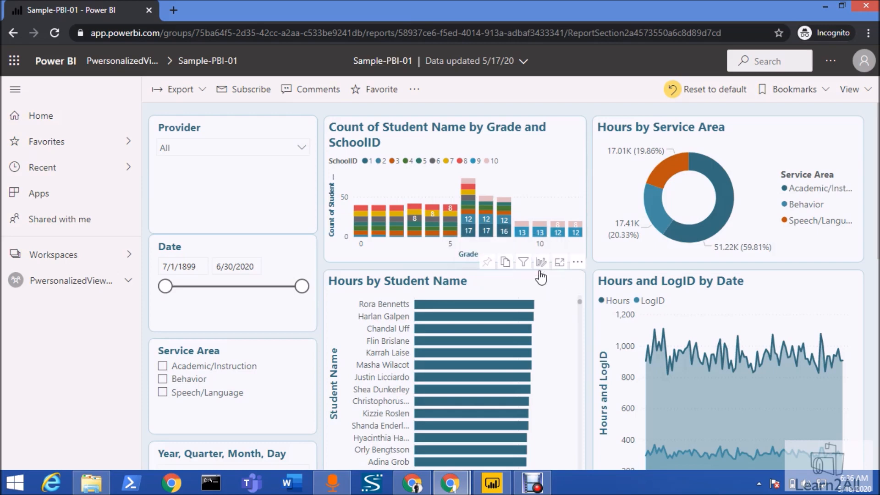
left_click(539, 274)
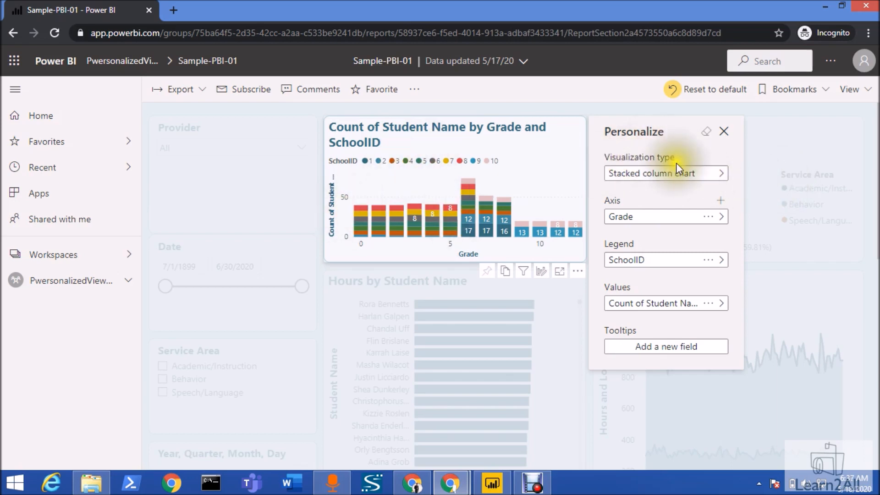
left_click(721, 178)
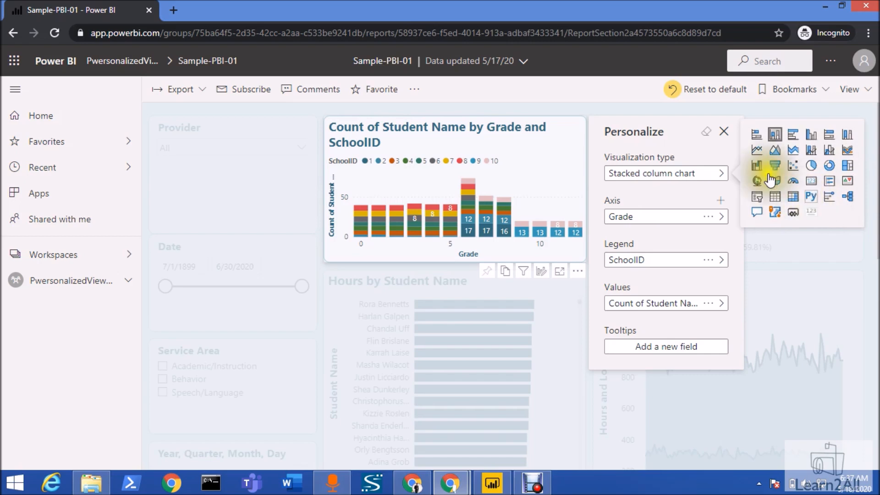
left_click(758, 151)
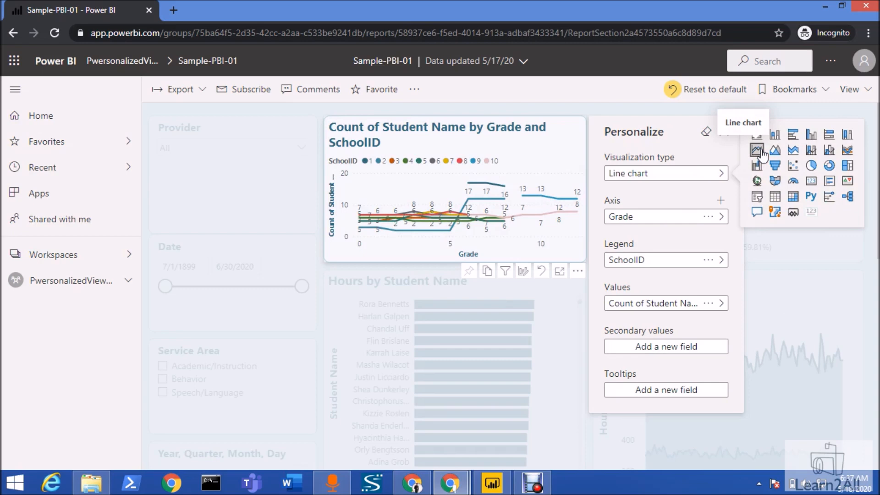
Step: Browse the fields available for the axis of the personalized line chart
left_click(721, 217)
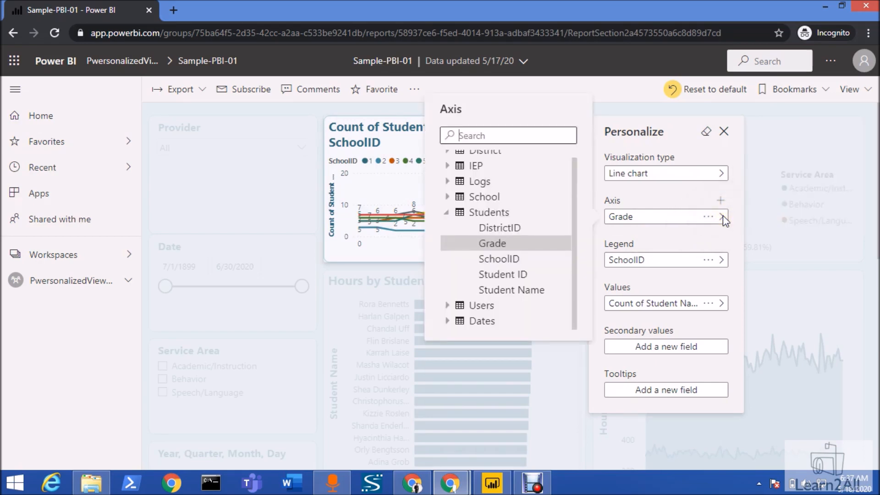
scroll(504, 209, "up", 1)
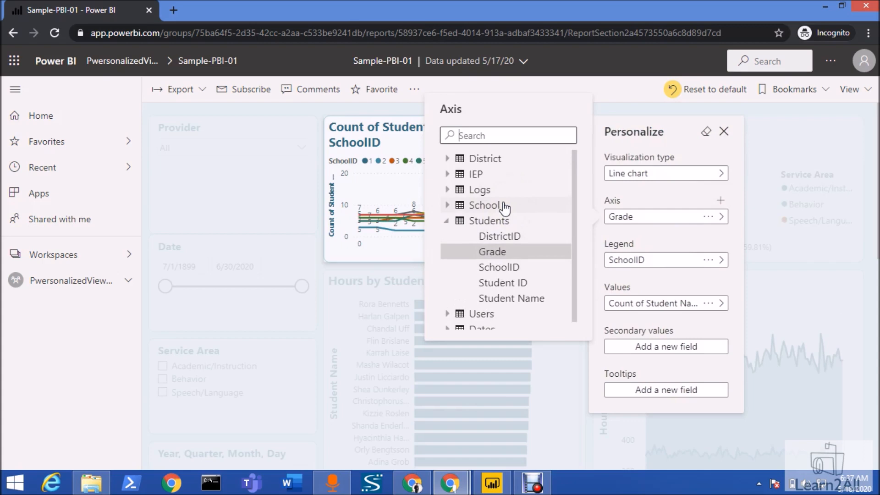
scroll(505, 209, "down", 1)
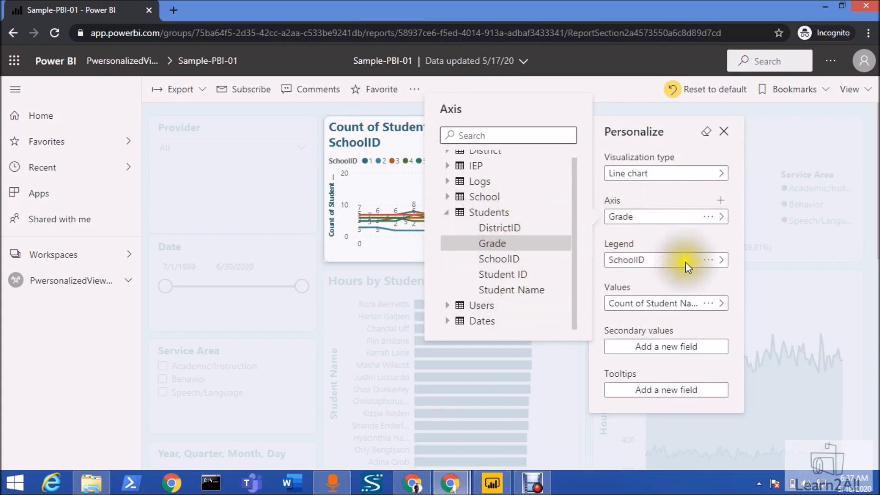
Step: Review the fields available for the line chart's legend and values, and the aggregation options for the student name count
left_click(722, 261)
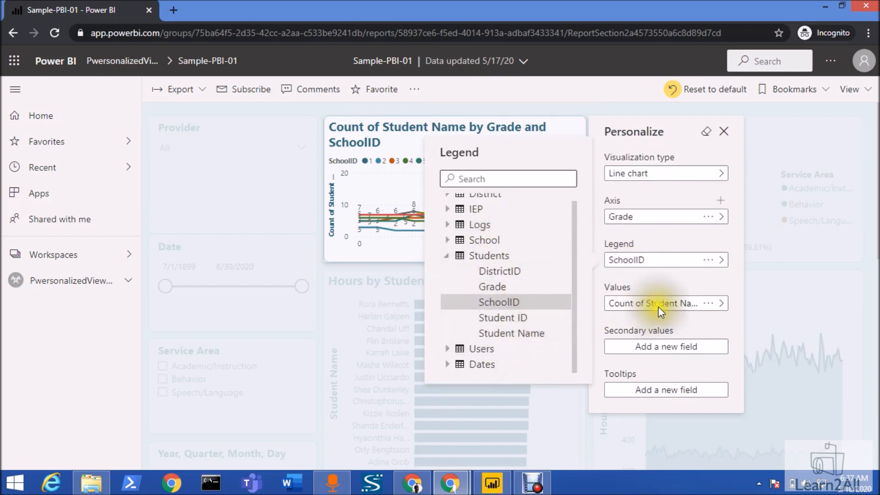
left_click(721, 304)
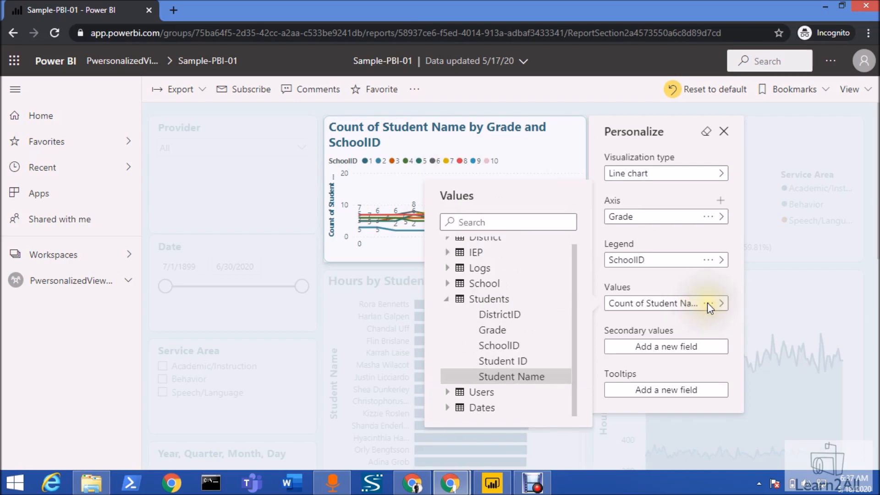
left_click(709, 304)
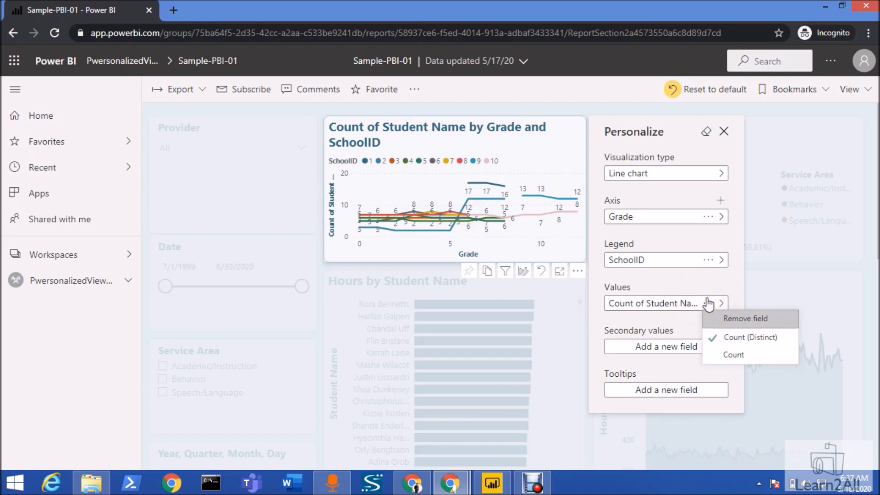
left_click(674, 303)
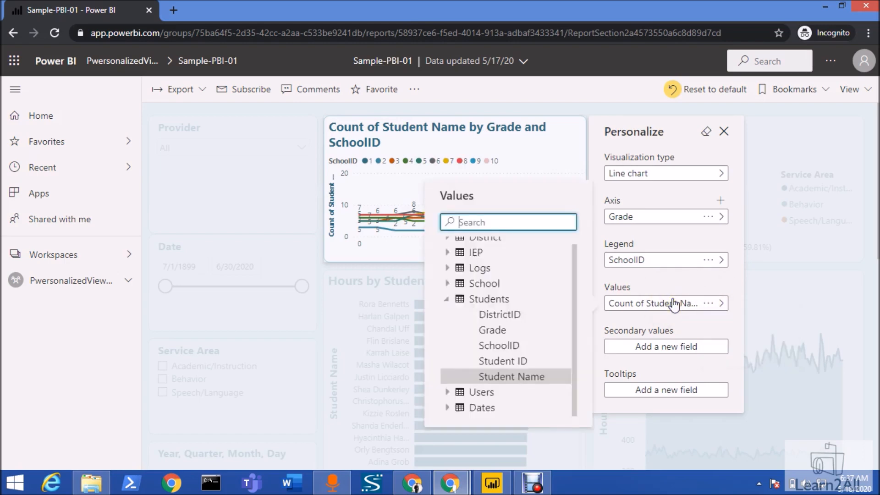
left_click(650, 322)
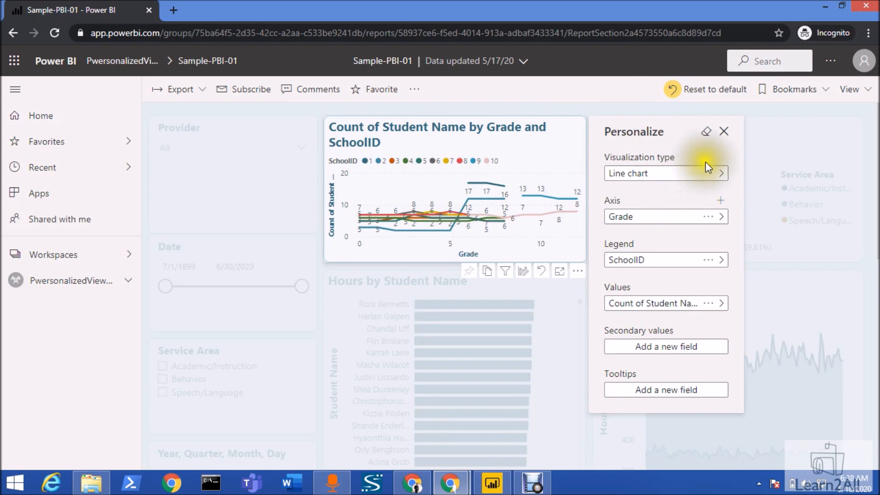
Step: Reset the personalized student count visual, change its visualization type to Line chart again and close its personalization settings
left_click(707, 133)
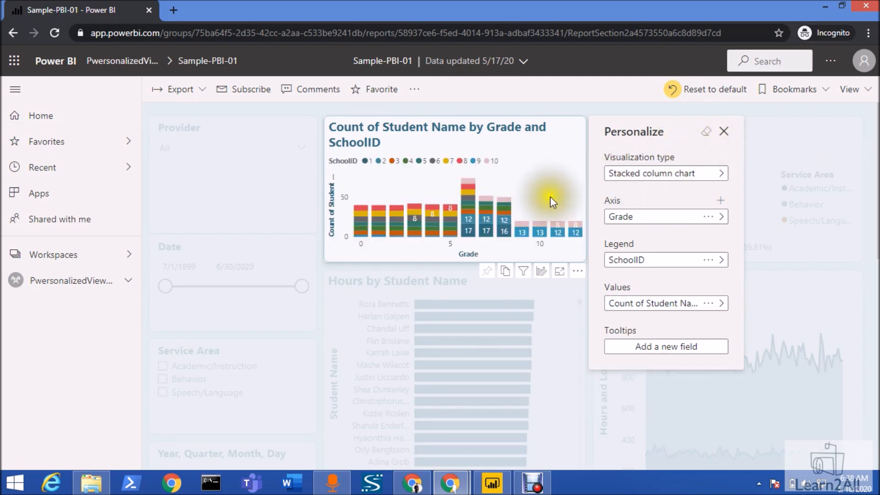
left_click(722, 174)
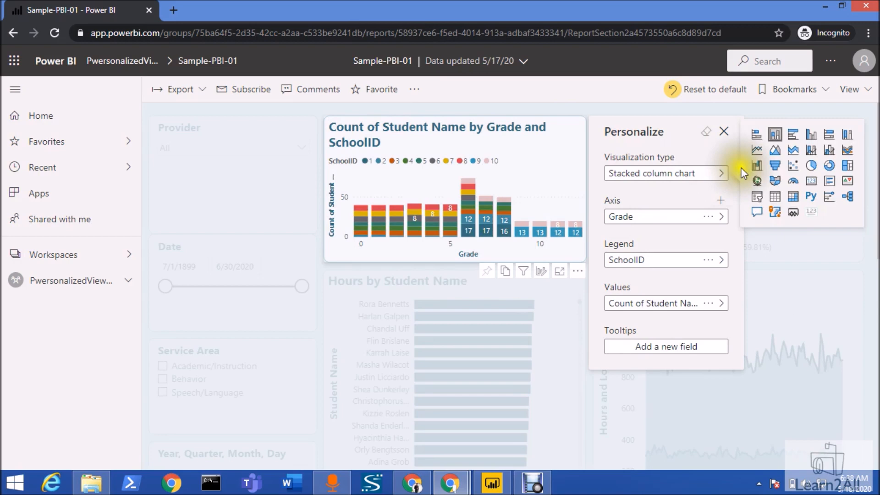
left_click(757, 151)
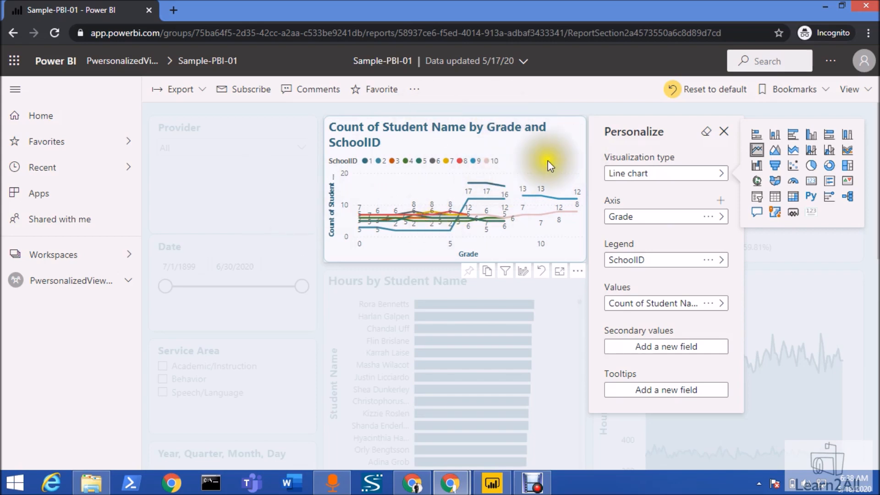
left_click(724, 133)
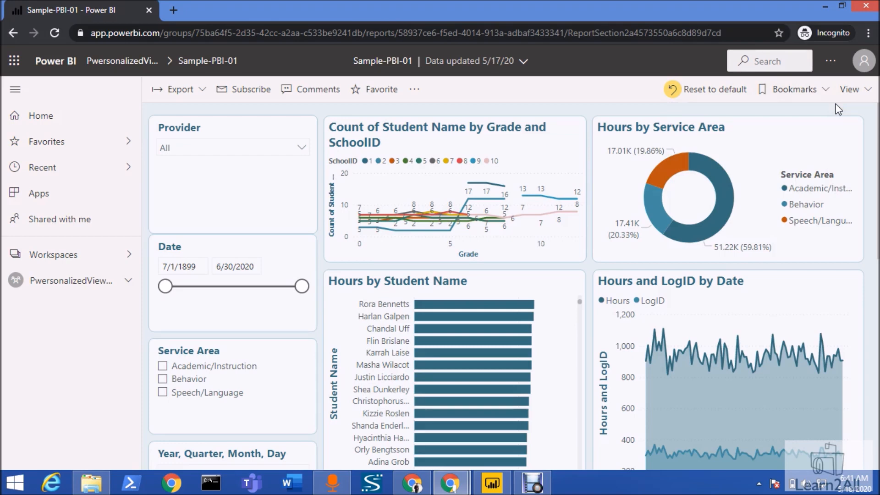
Step: Save the report's current state as a personal bookmark named My Personal Visual and make it the default view
left_click(764, 94)
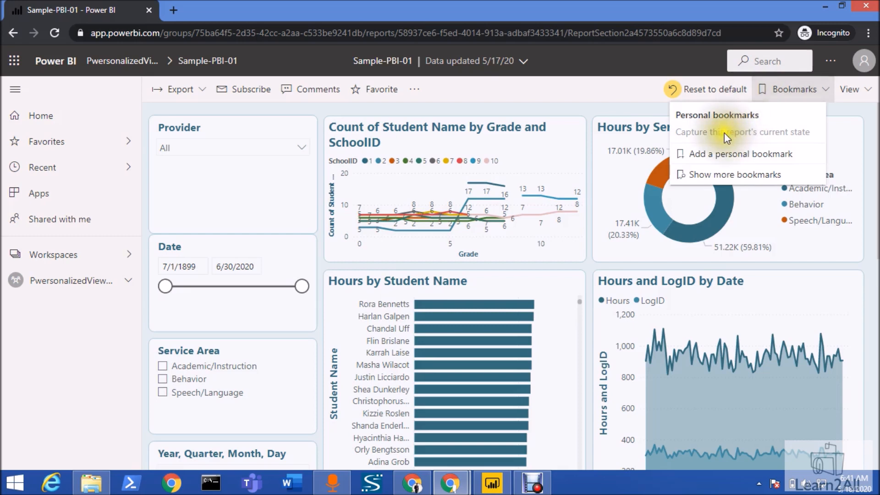
left_click(685, 155)
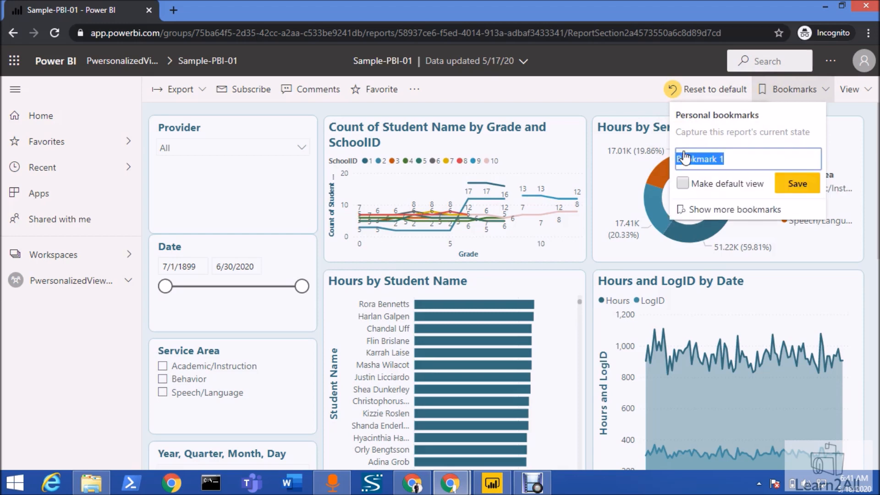
key("BackSpace")
type("My Personal Visual")
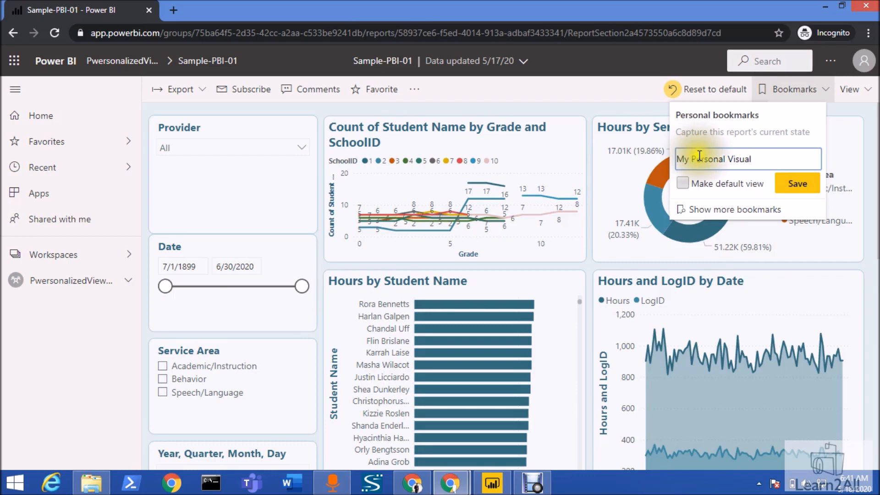
left_click(681, 184)
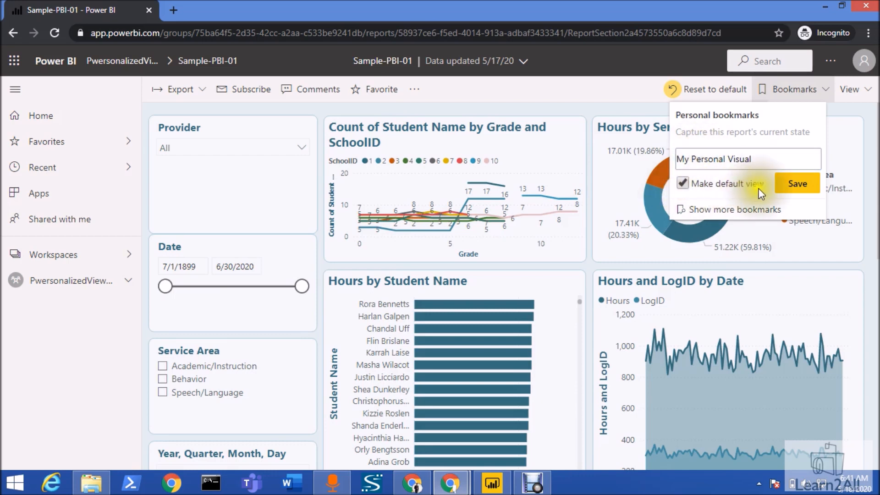
left_click(792, 184)
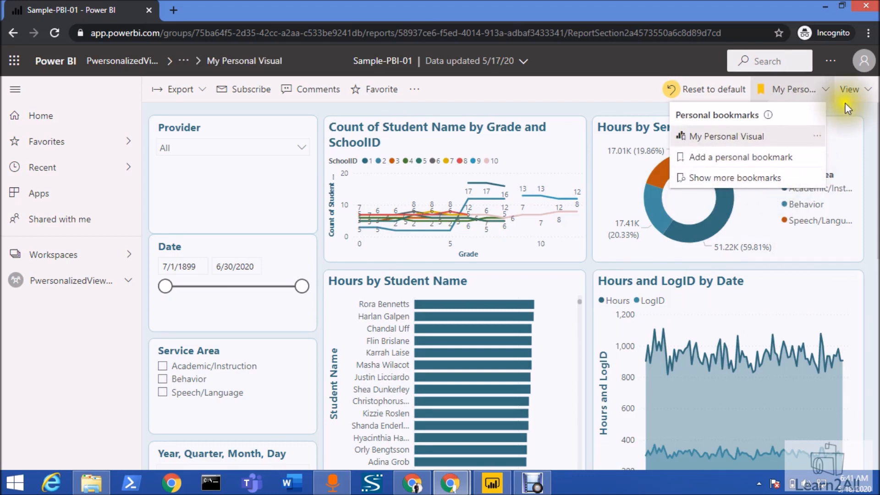
Step: Check the signed-in account in the Incognito window, compare the report in the regular Chrome window and return to Incognito
left_click(864, 61)
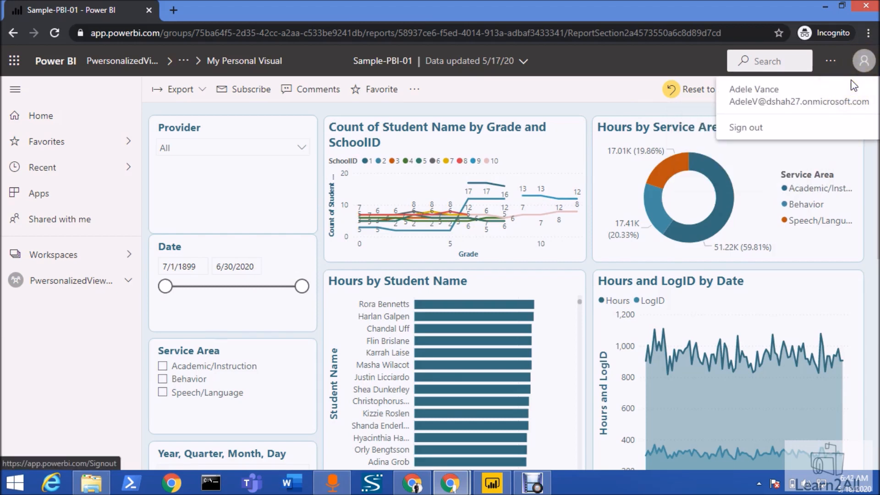
key("alt+Tab")
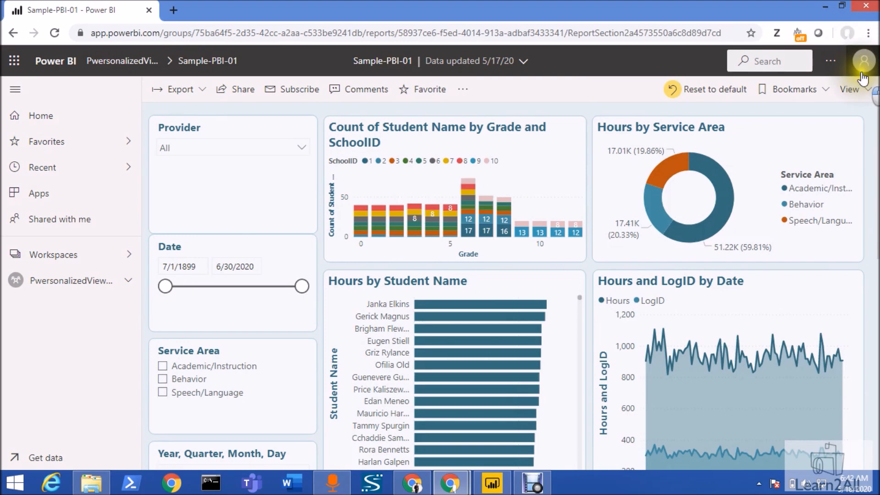
left_click(864, 65)
left_click(863, 67)
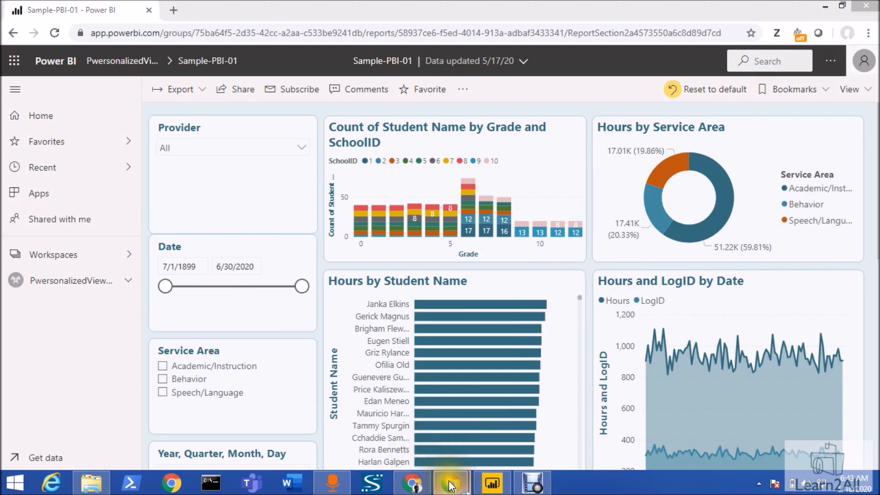
mouse_move(448, 482)
left_click(481, 428)
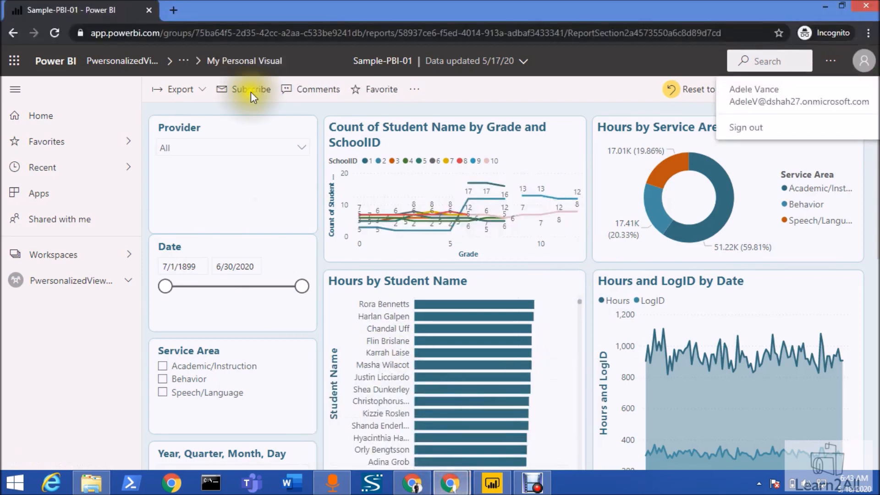
Step: Reopen the Sample-PBI-01 report from the PwersonalizedView-POC workspace and examine the student count by grade and SchoolID visual
left_click(117, 67)
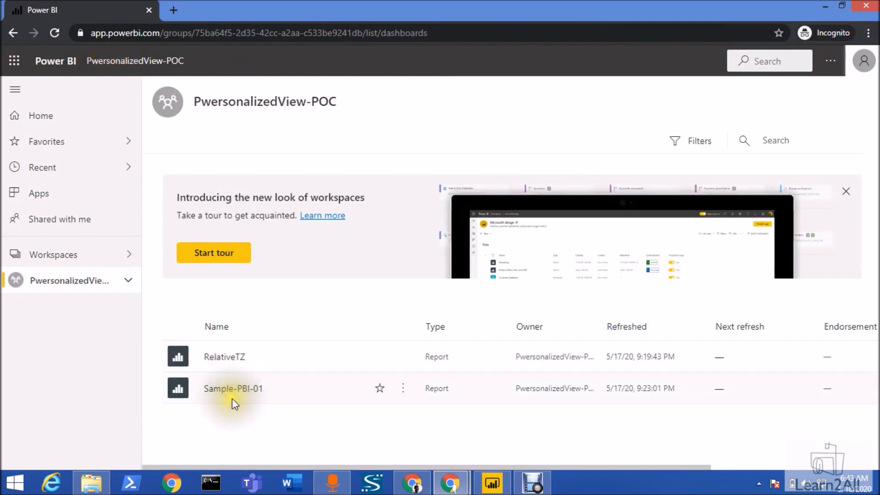
left_click(233, 391)
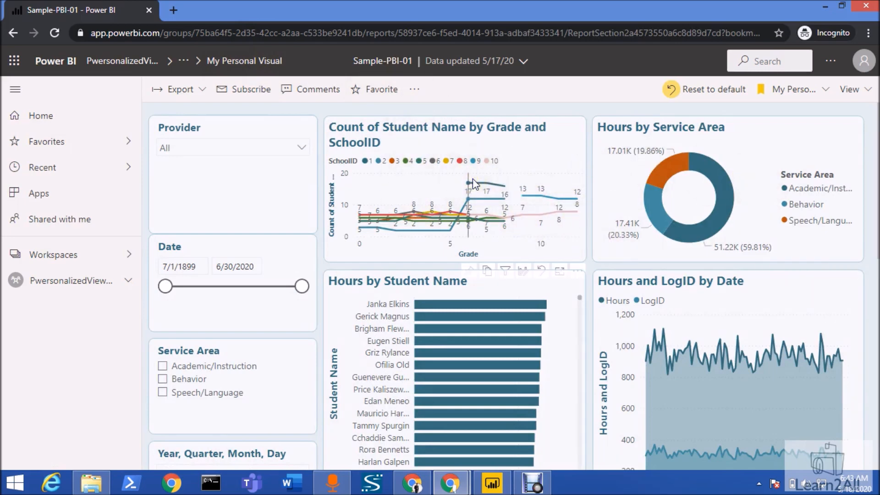
mouse_move(473, 178)
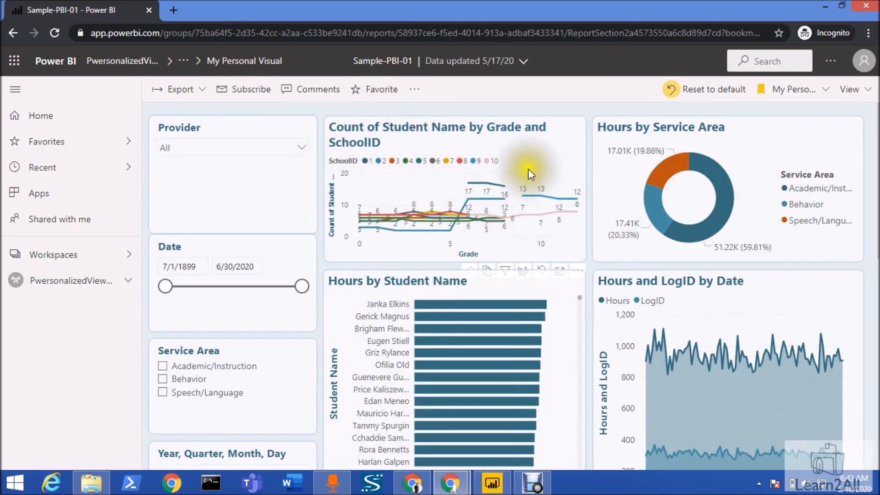
mouse_move(452, 227)
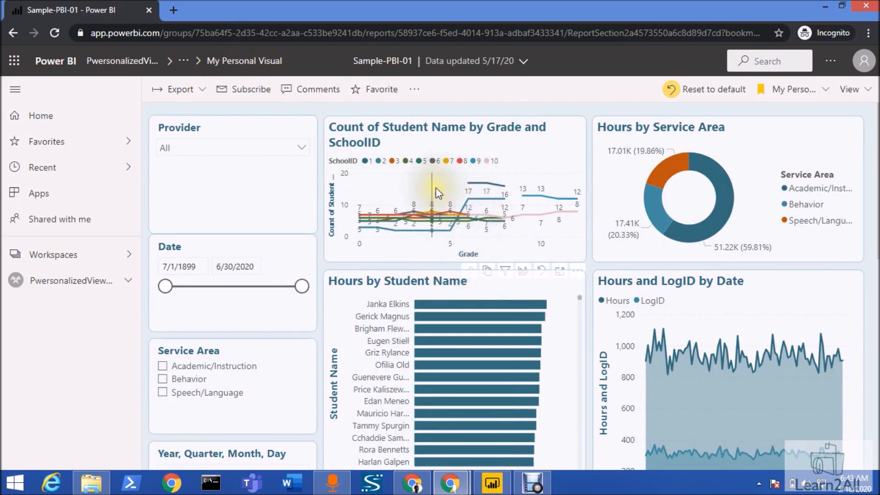
mouse_move(438, 193)
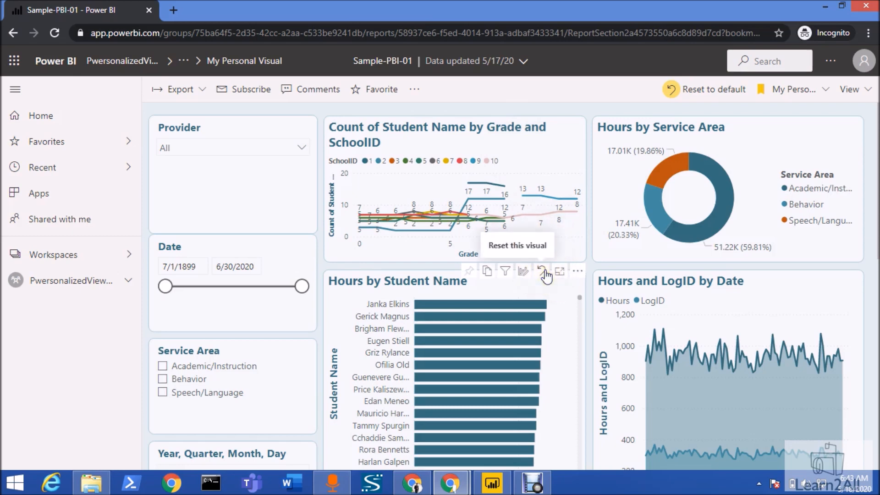
Step: Reset the student count visual, update the My Personal Visual bookmark and review the bookmark's other options
left_click(544, 272)
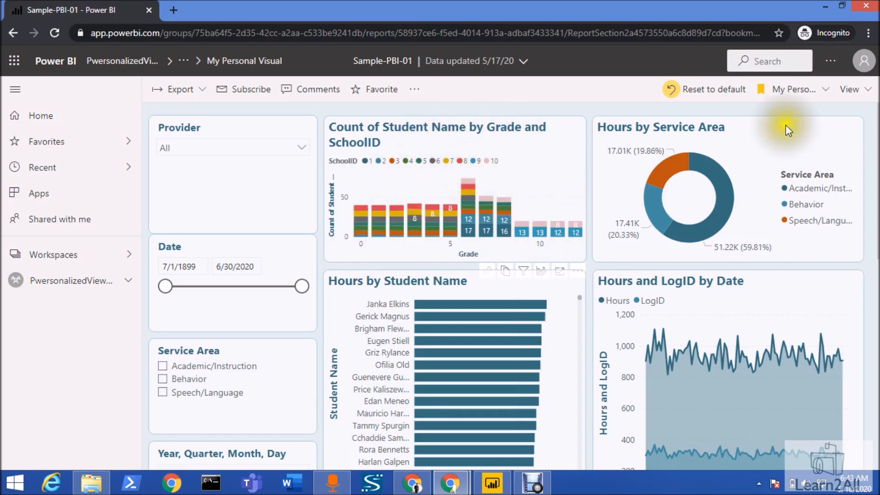
left_click(828, 90)
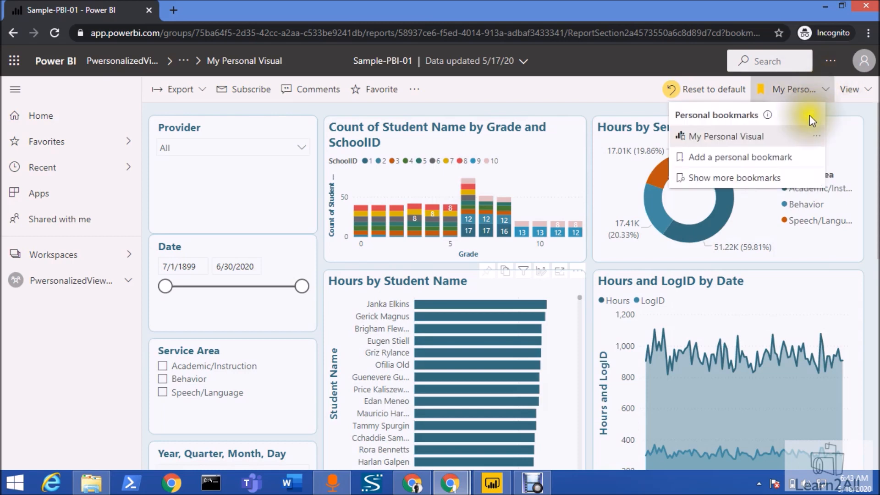
left_click(817, 137)
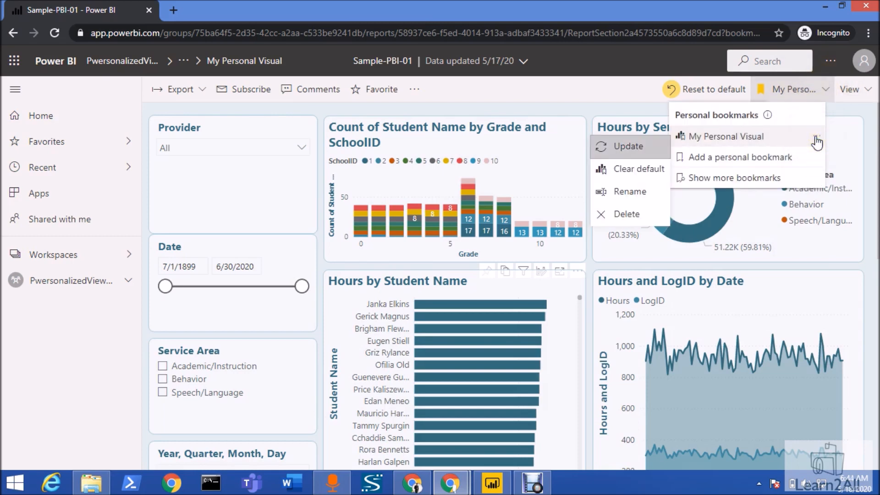
left_click(632, 147)
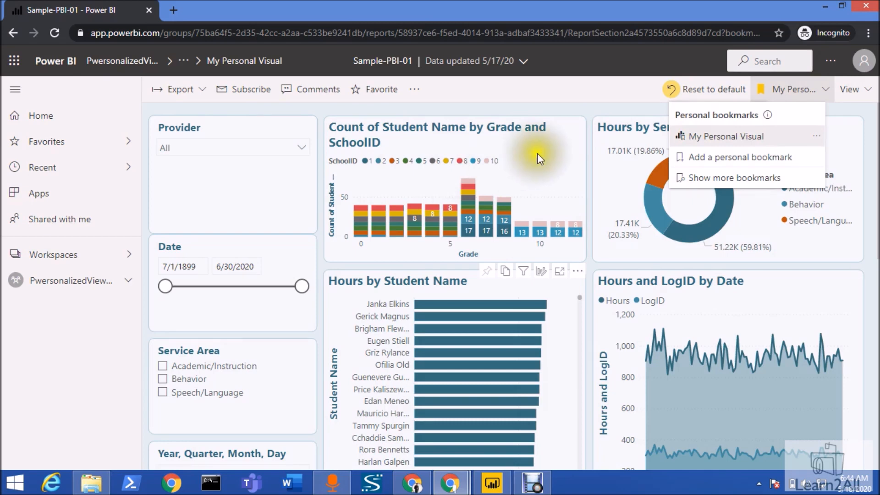
left_click(822, 141)
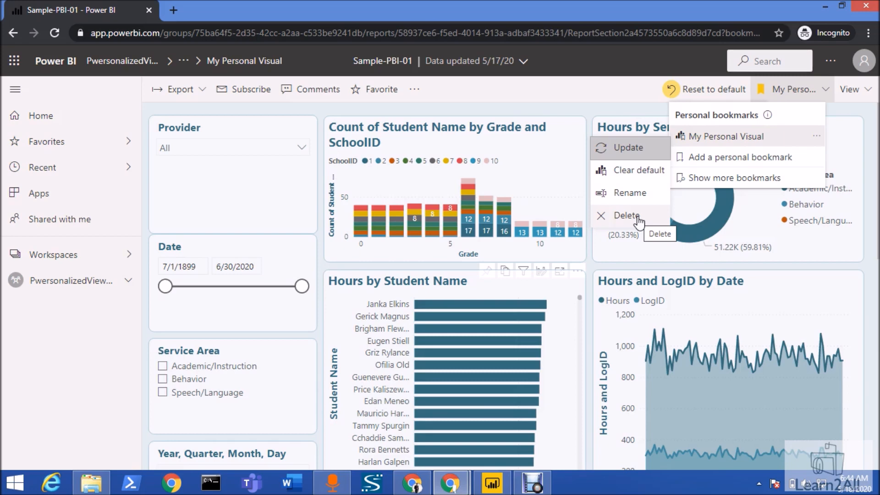
left_click(573, 111)
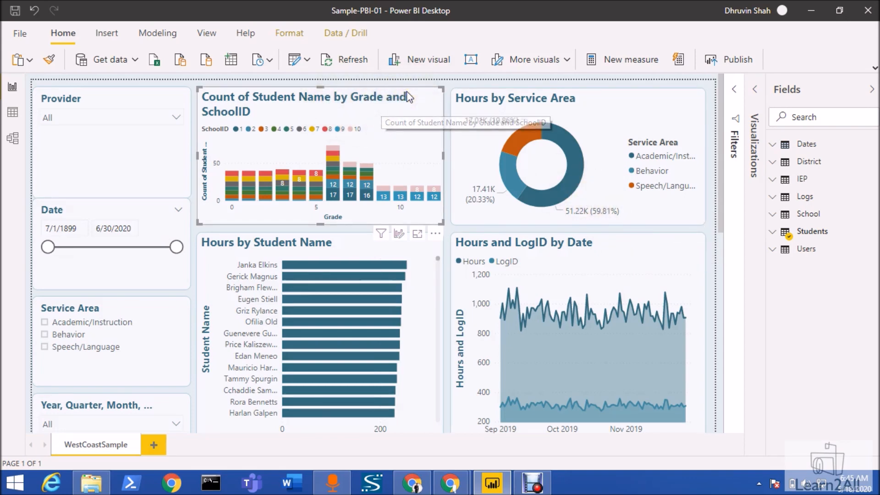
Step: In Power BI Desktop, turn off the Personalize visual option in the header settings of the student count by grade and SchoolID visual
left_click(756, 92)
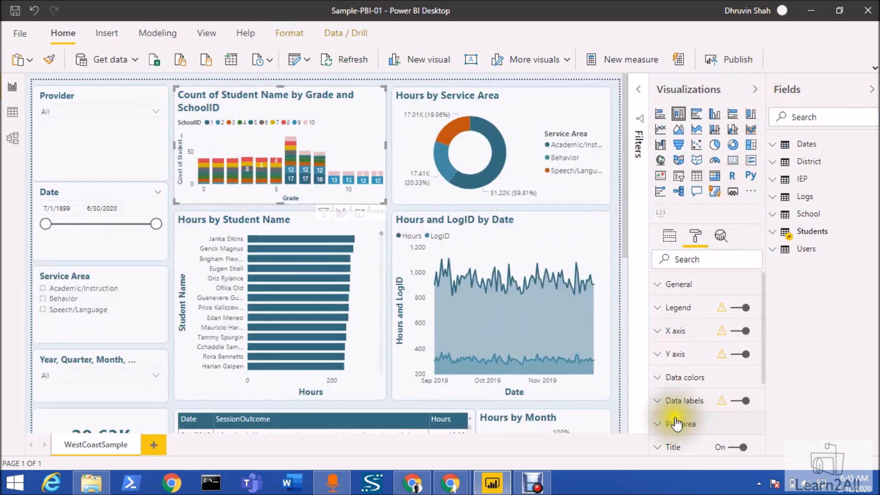
scroll(669, 332, "down", 3)
left_click(658, 449)
scroll(663, 426, "down", 6)
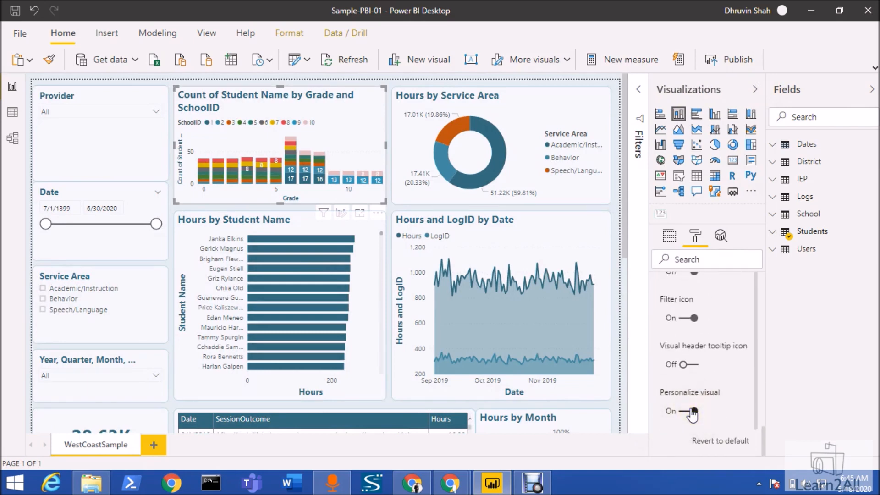
left_click(692, 413)
left_click(693, 412)
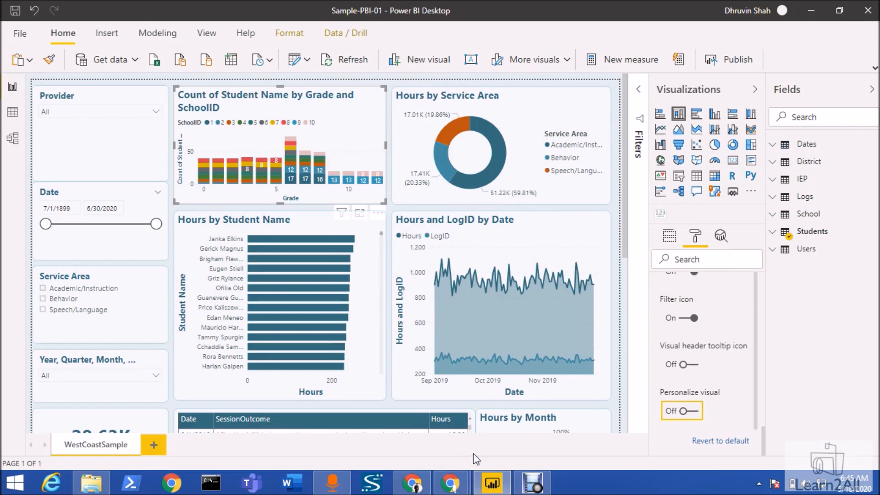
Step: Switch to the regular Chrome window and view the Learn2All channel page on YouTube
left_click(450, 483)
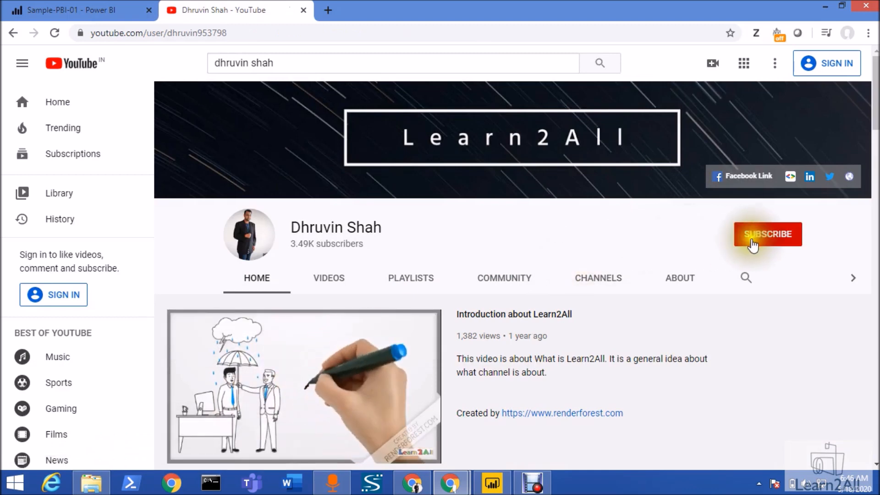
left_click(690, 283)
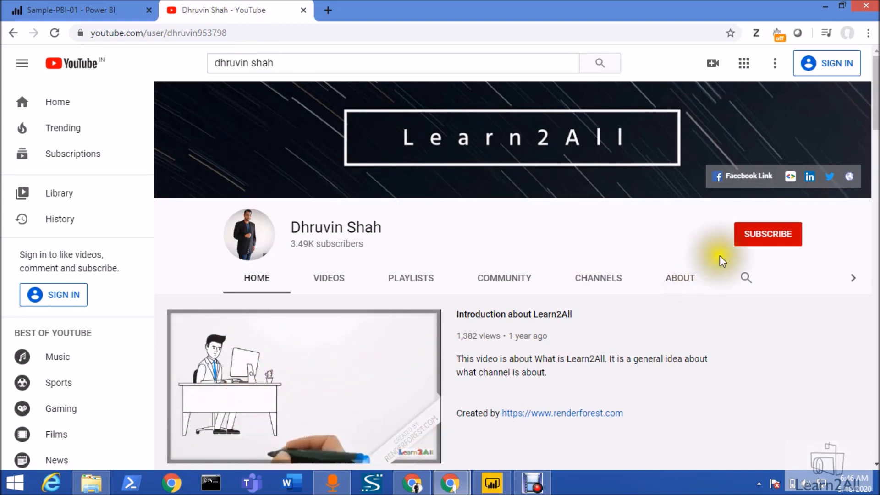
left_click(746, 237)
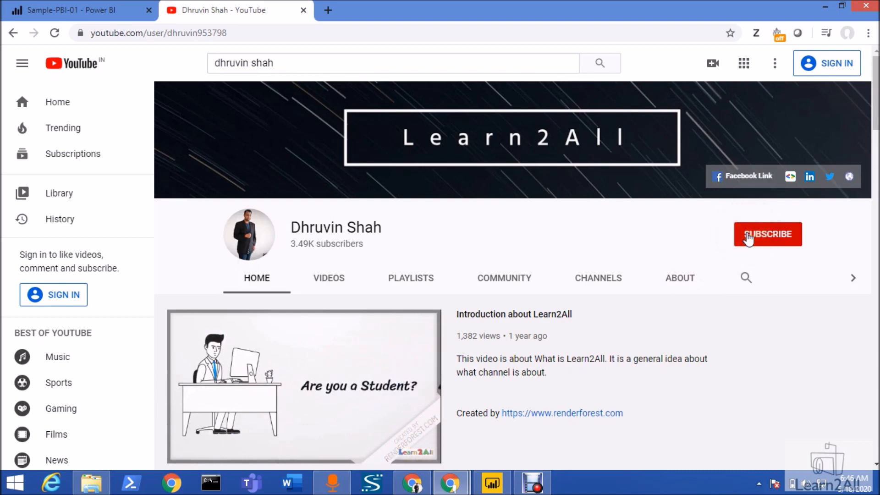